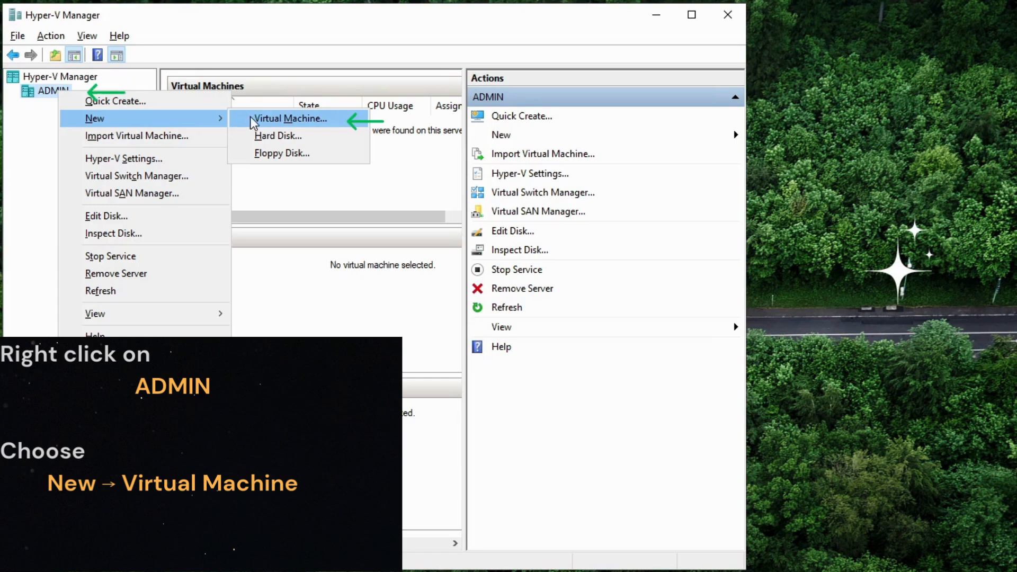
Start creating a new virtual machine on the ADMIN host and name it Windows-2016.
left_click(252, 120)
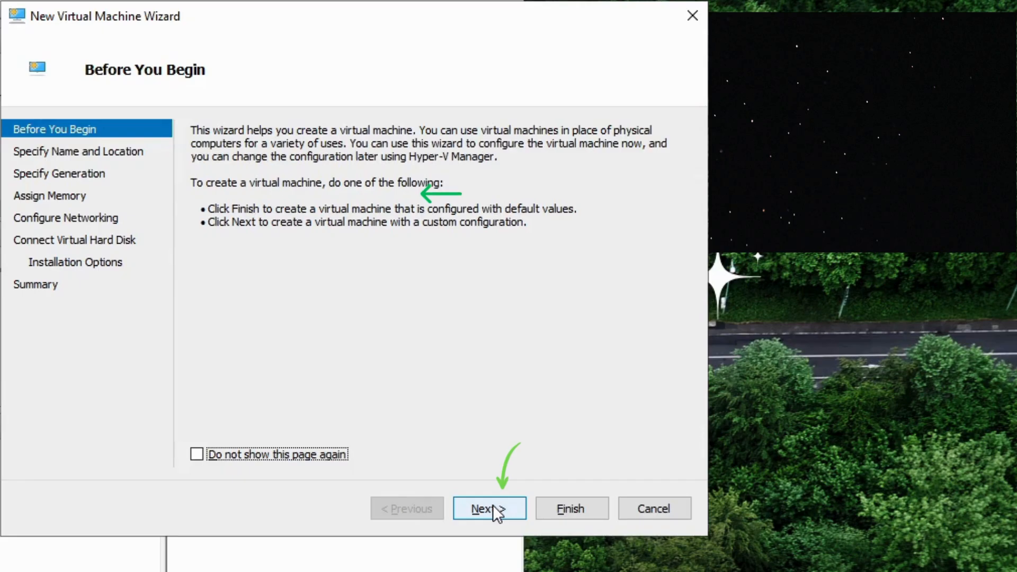
left_click(716, 449)
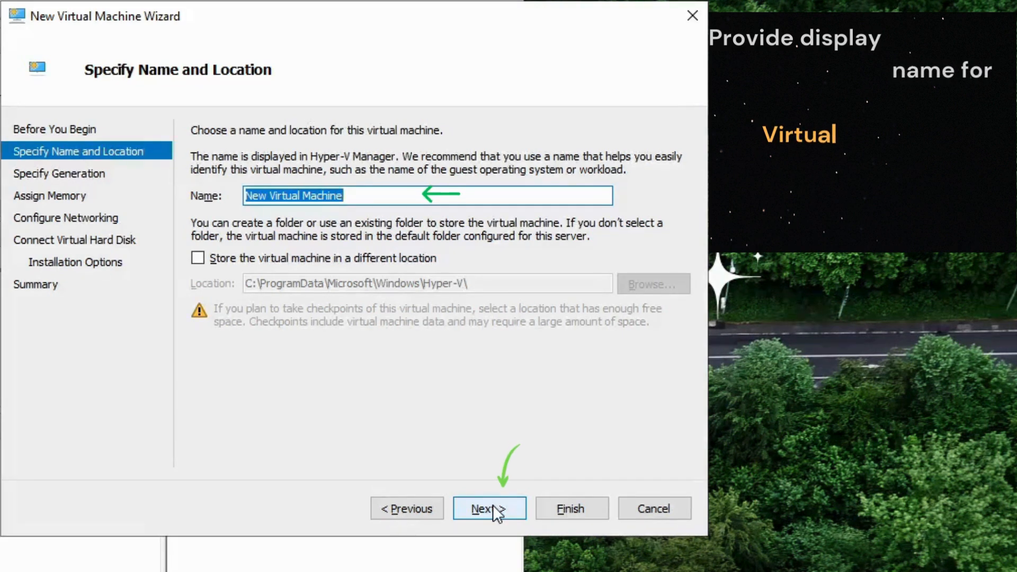
type("Windows")
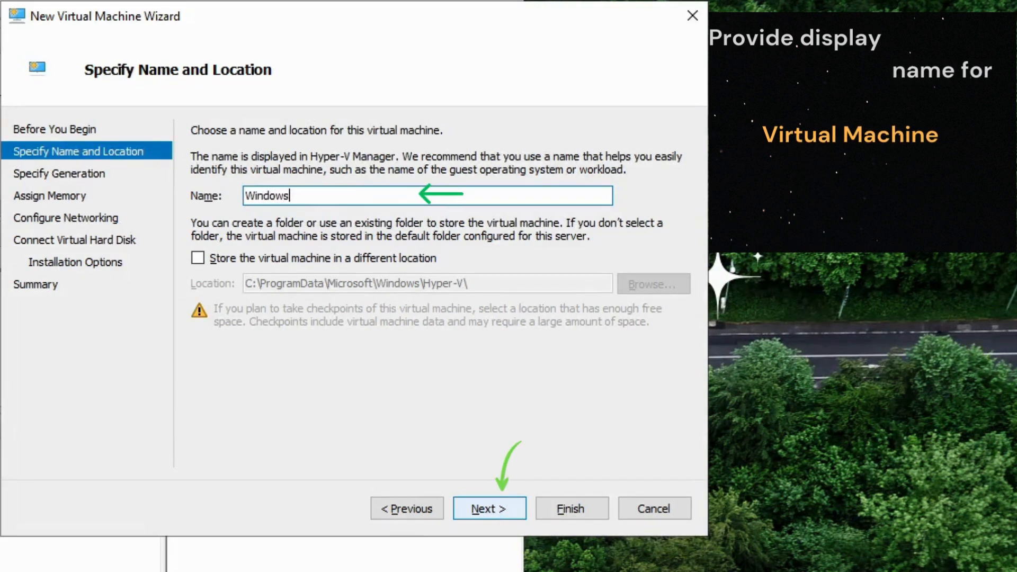
type("-")
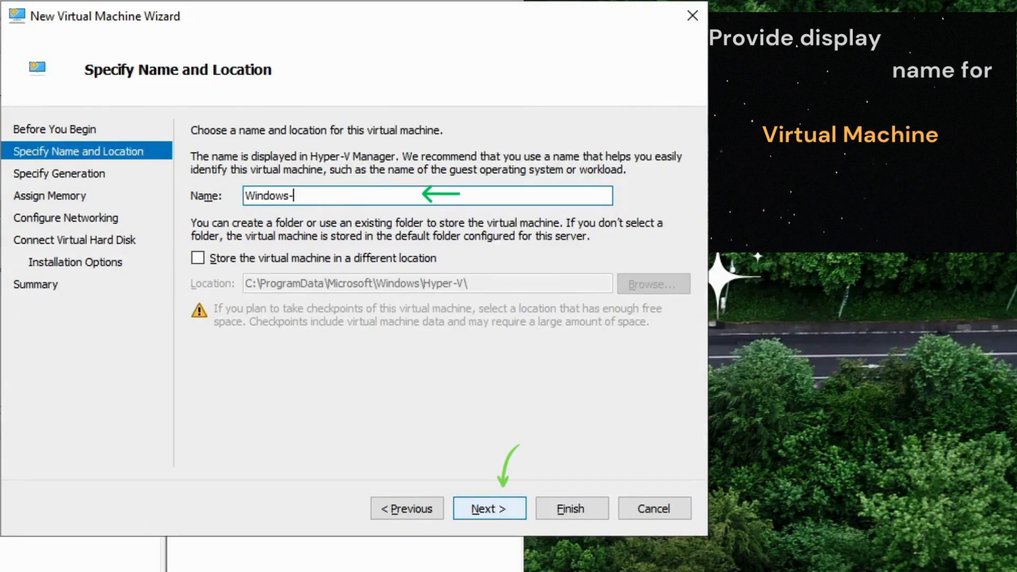
type("2016")
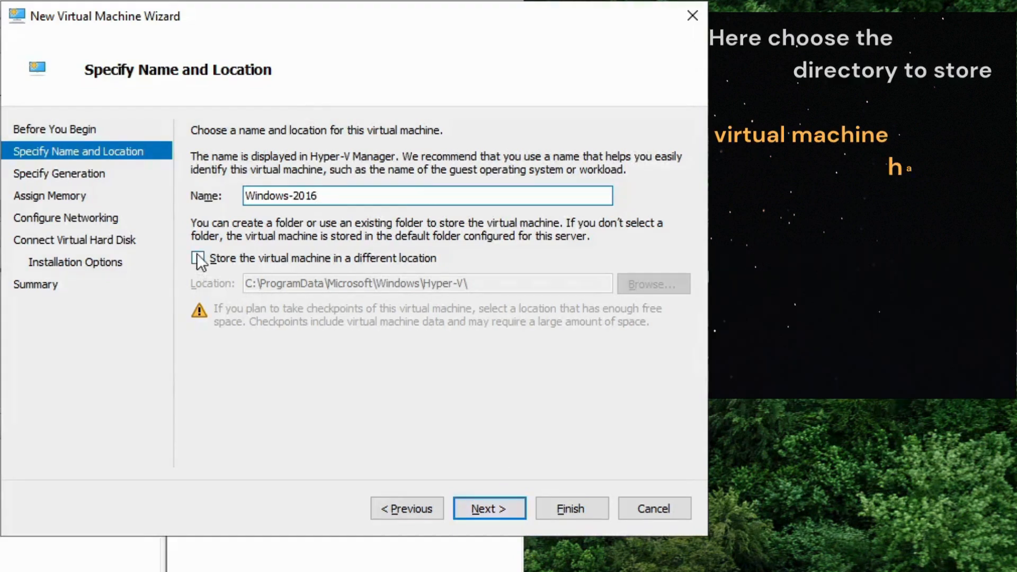
Store the virtual machine in a different location, choosing the folder D:\HYPER-V, and accept the name and location.
left_click(198, 259)
left_click(641, 286)
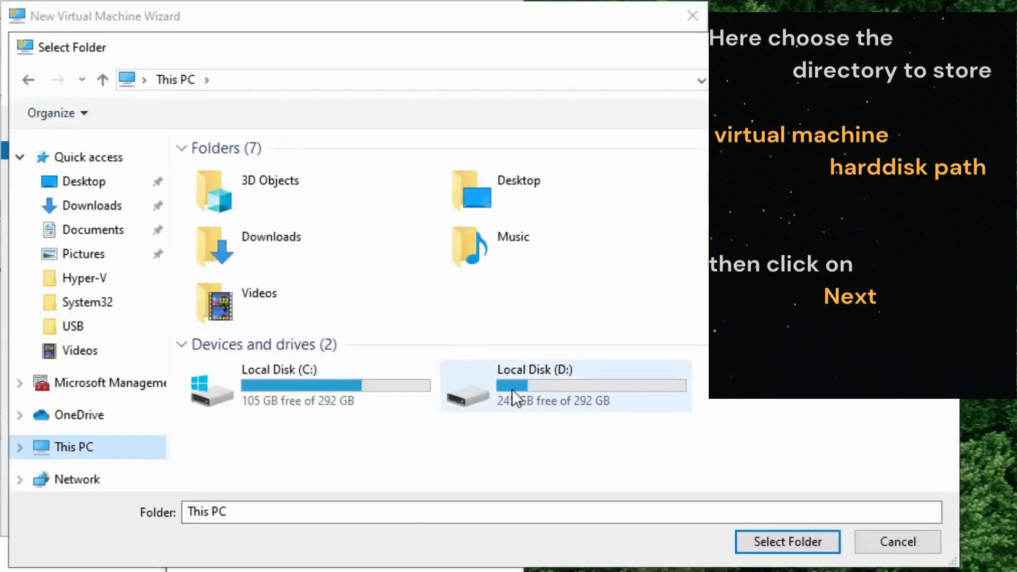
double_click(513, 398)
double_click(233, 175)
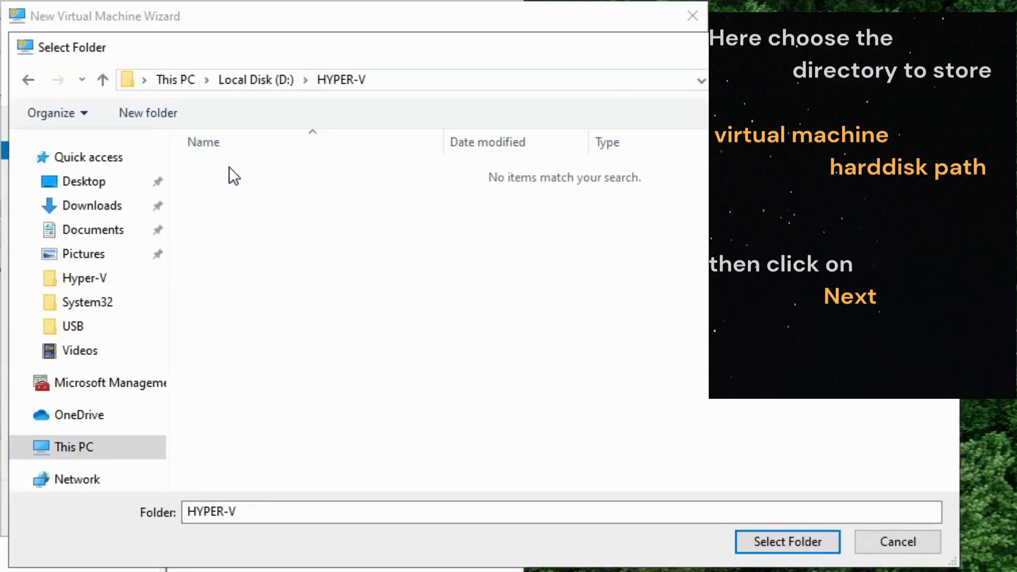
left_click(787, 542)
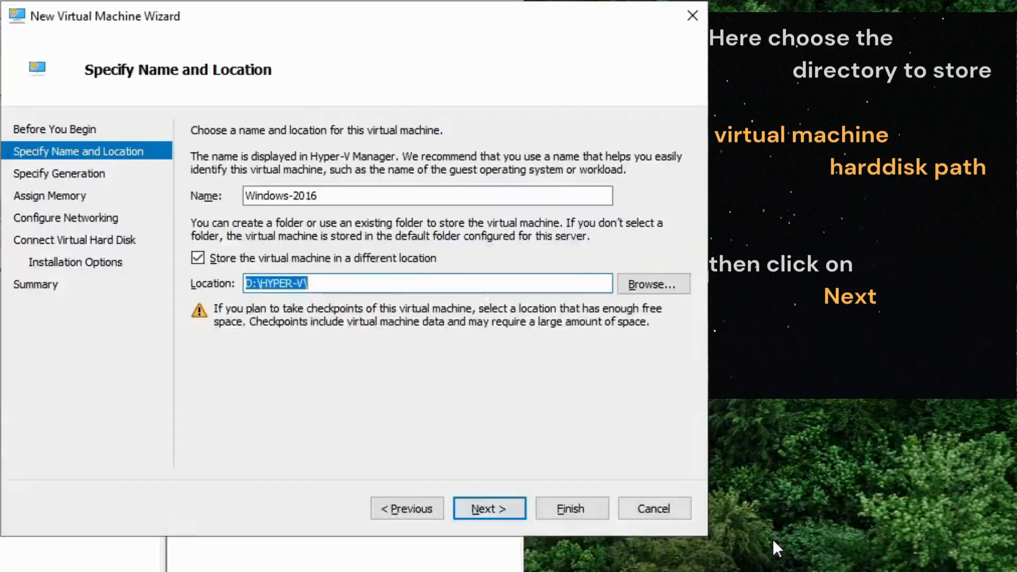
left_click(481, 511)
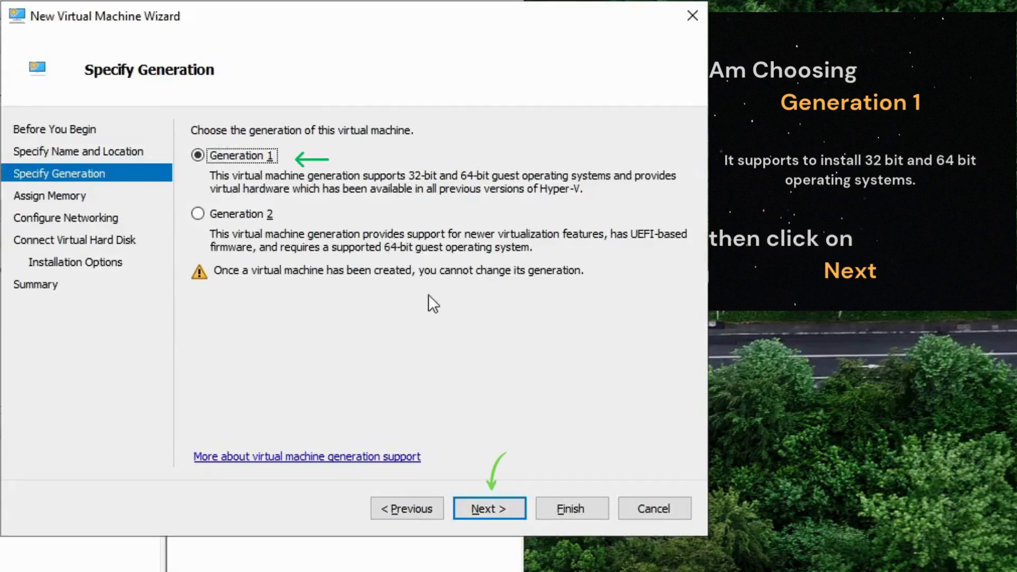
Accept Generation 1 for the virtual machine and set its startup memory to 4096 MB.
left_click(488, 507)
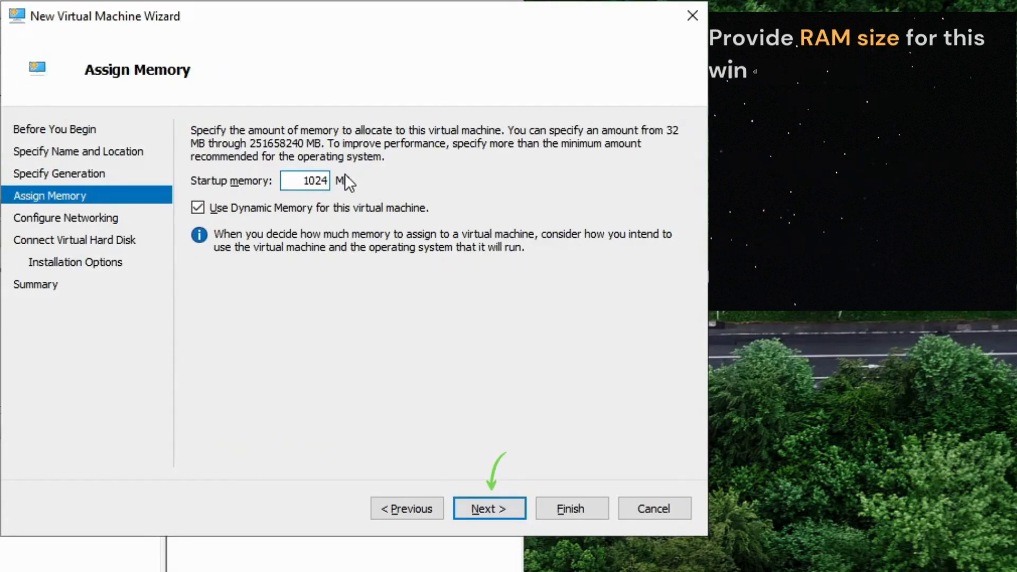
key("ctrl+a")
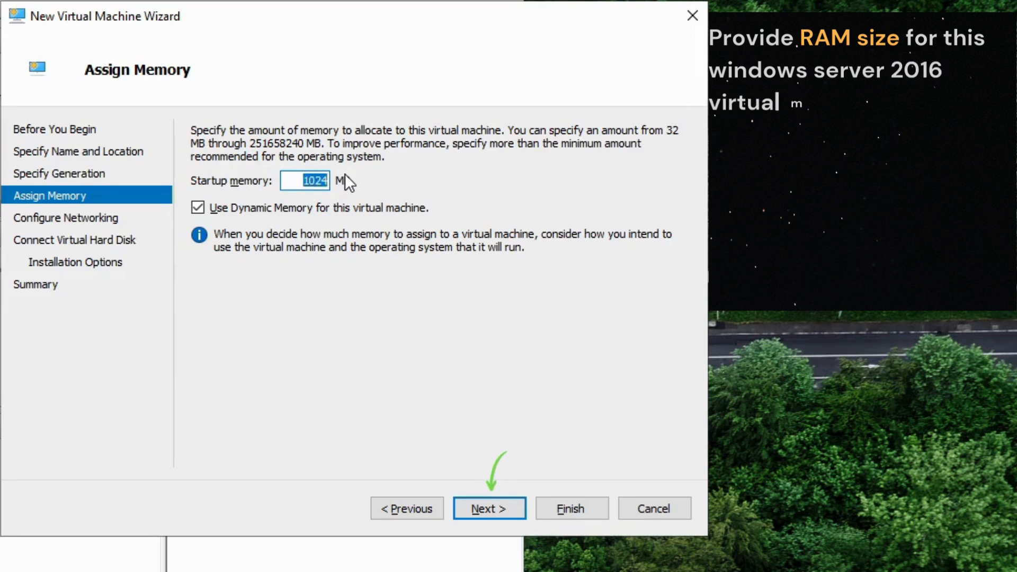
type("4096")
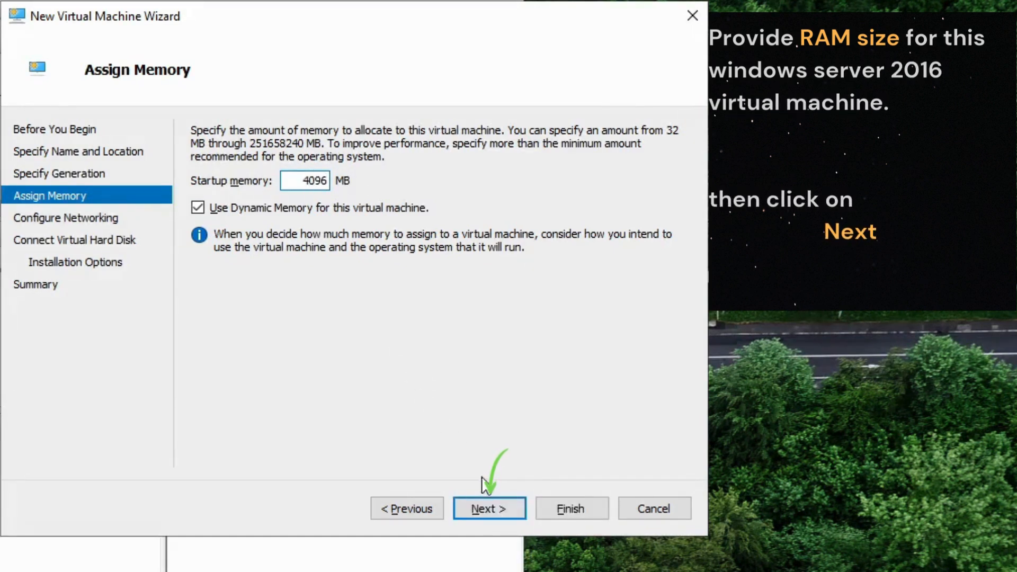
left_click(500, 507)
Connect the network adapter to Default Switch and accept the proposed new virtual hard disk, Windows-2016.vhdx.
left_click(315, 171)
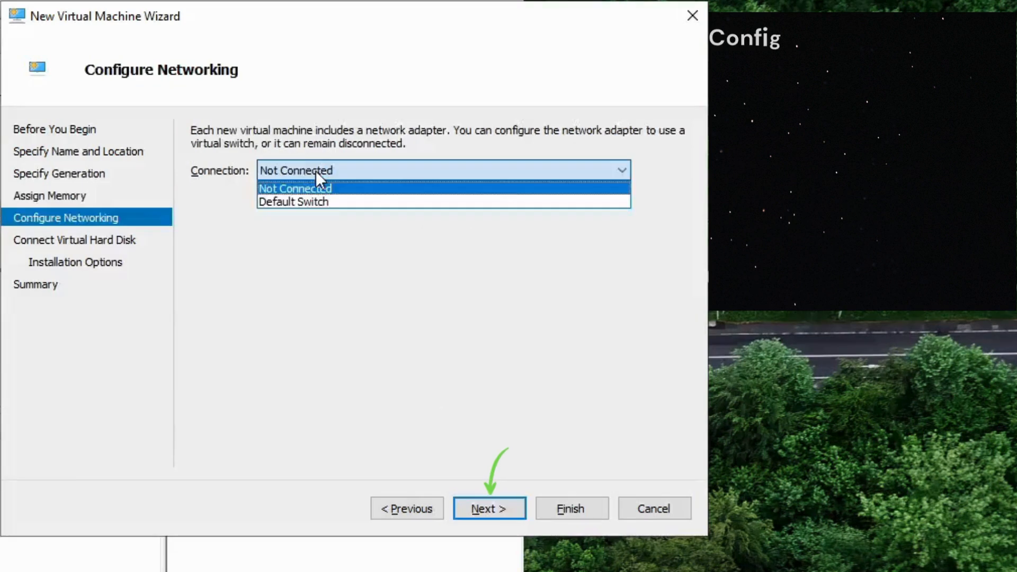
left_click(304, 203)
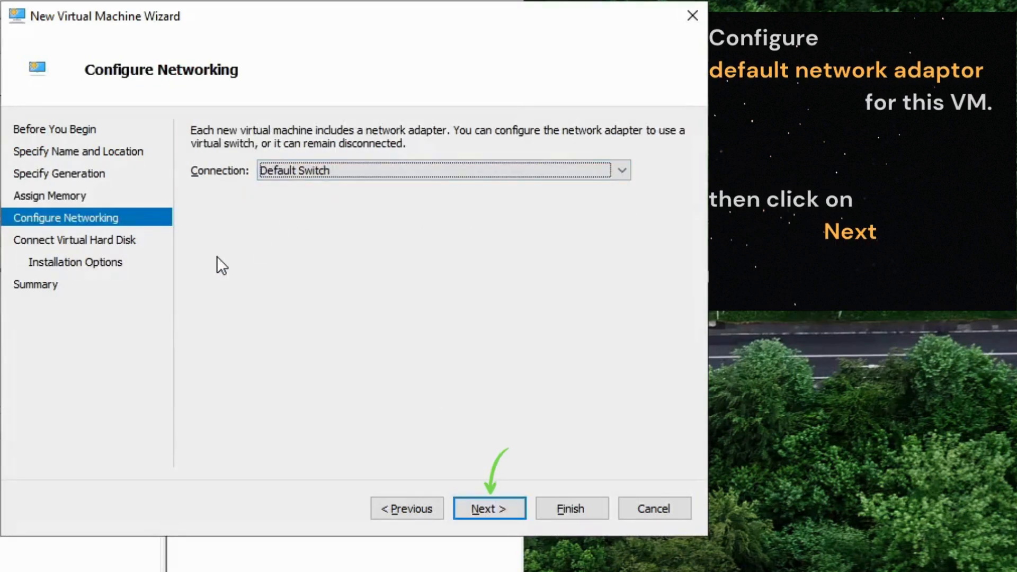
left_click(500, 503)
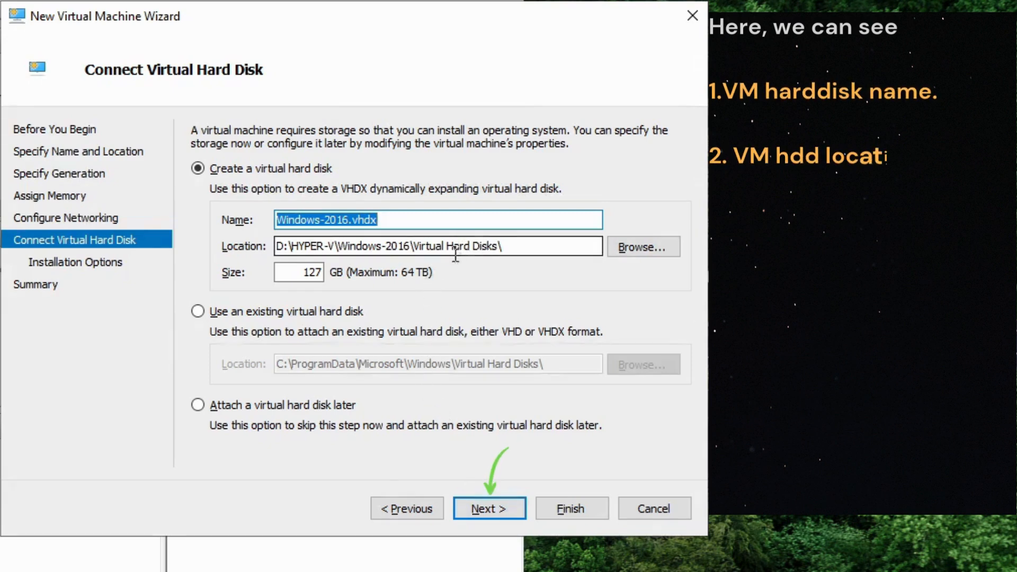
left_click(487, 507)
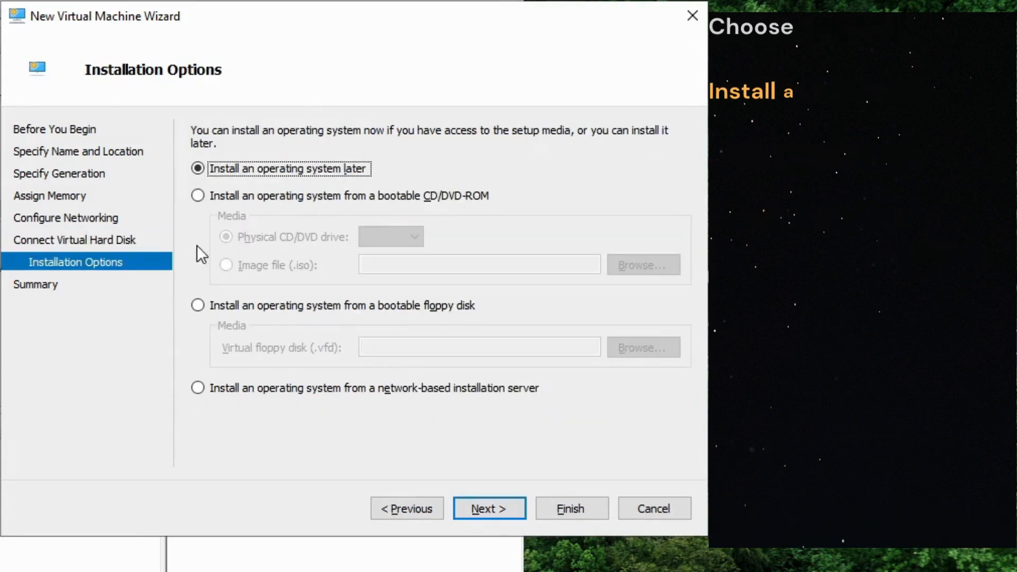
Choose installation from the bootable image file D:\ISO\Windows_Server_2016.ISO and finish creating the virtual machine.
left_click(214, 195)
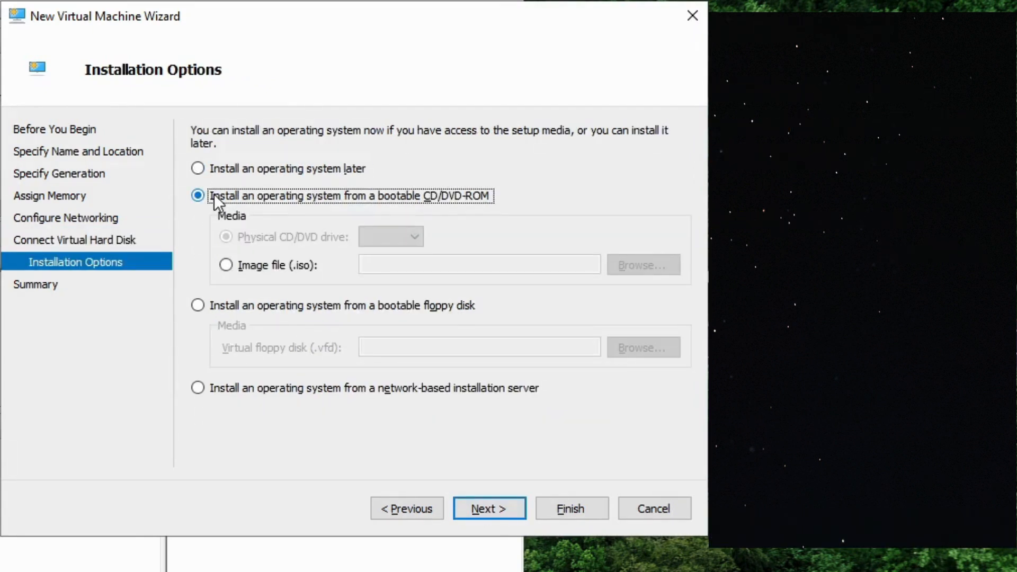
left_click(235, 267)
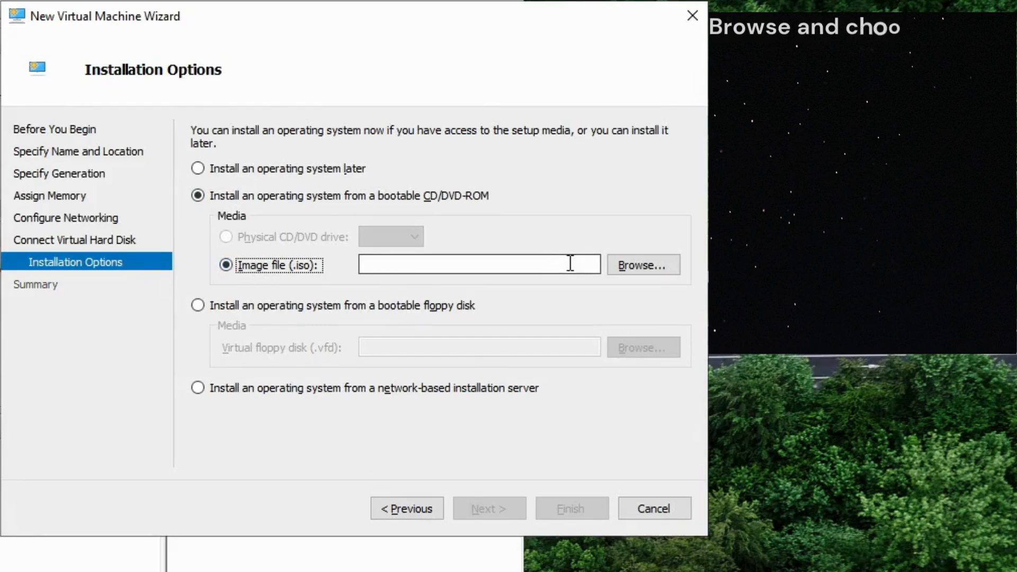
left_click(638, 266)
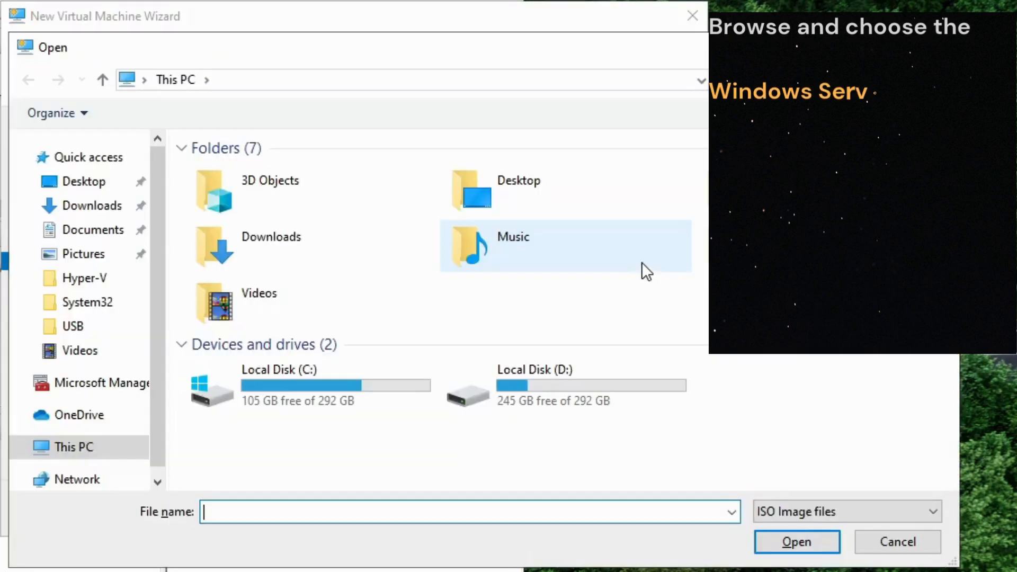
double_click(545, 384)
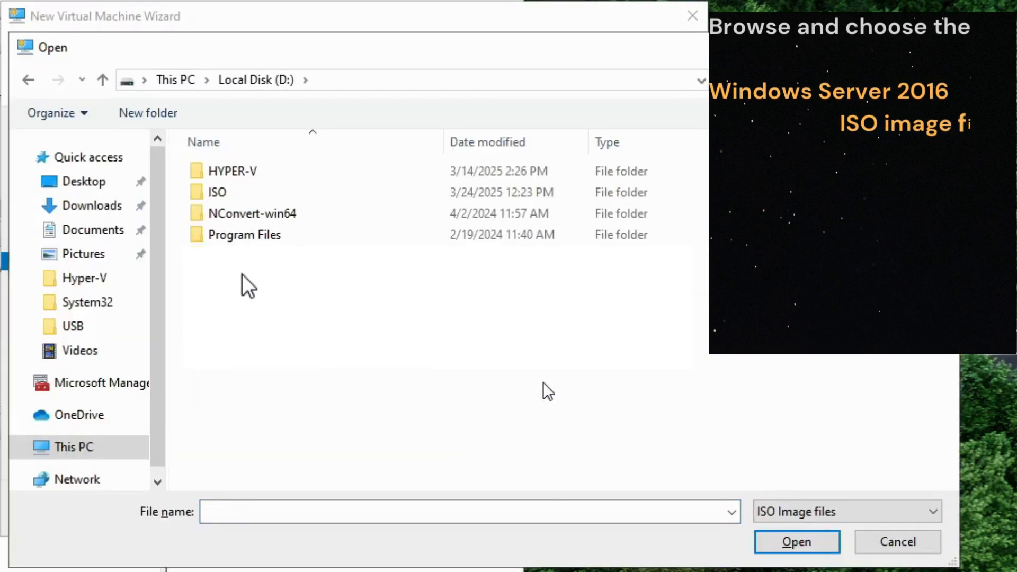
double_click(243, 192)
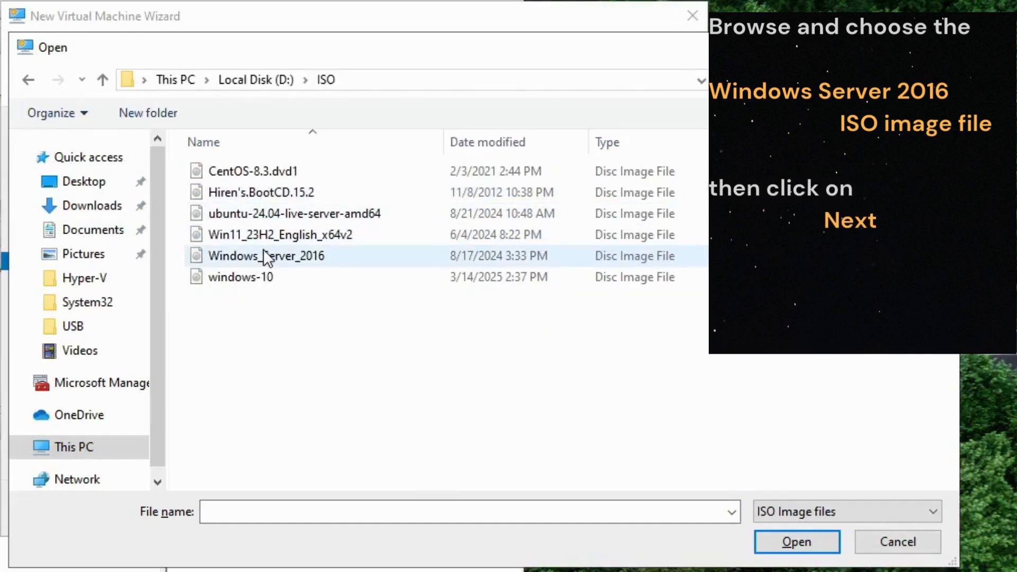
left_click(268, 259)
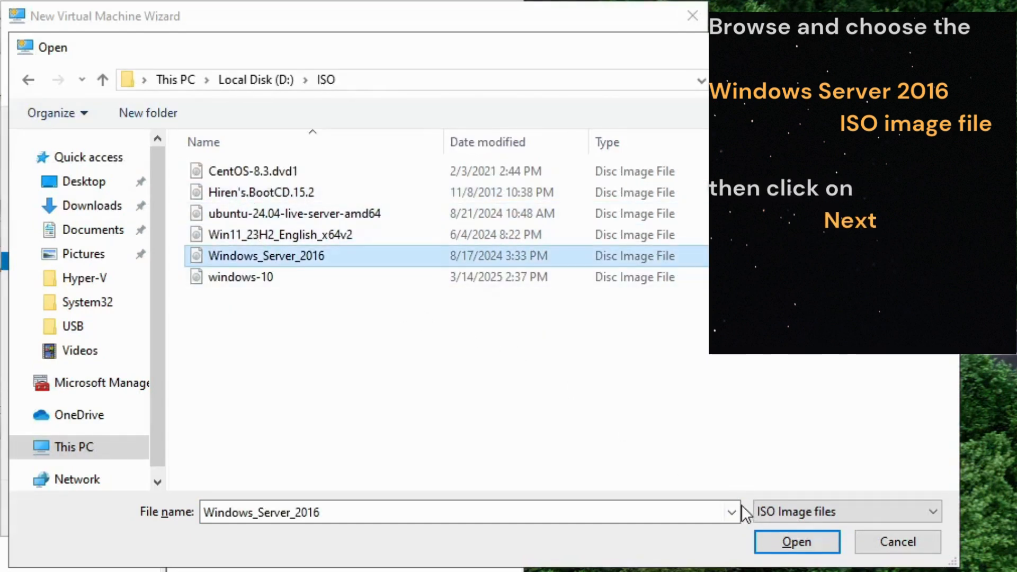
left_click(795, 539)
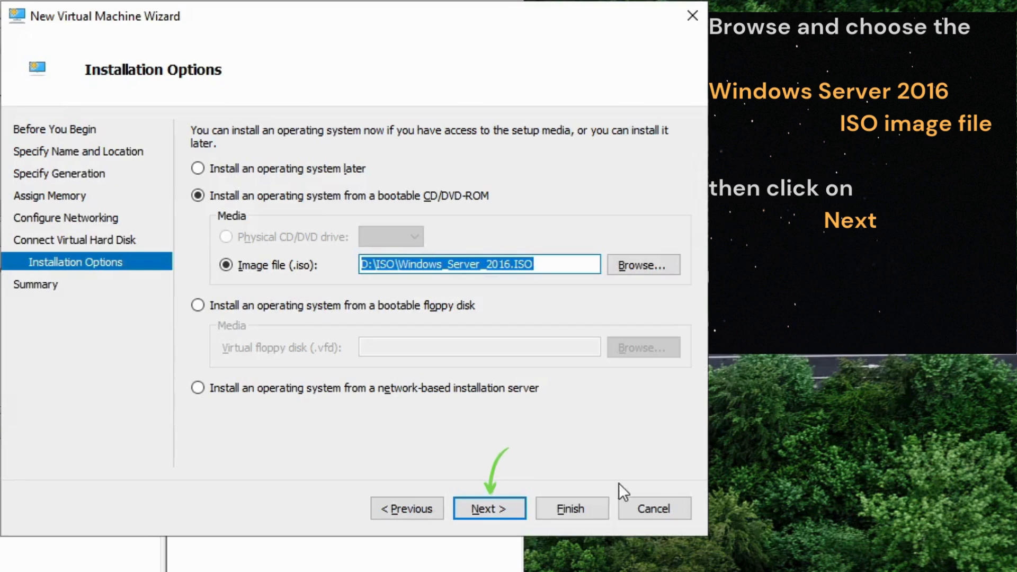
left_click(504, 507)
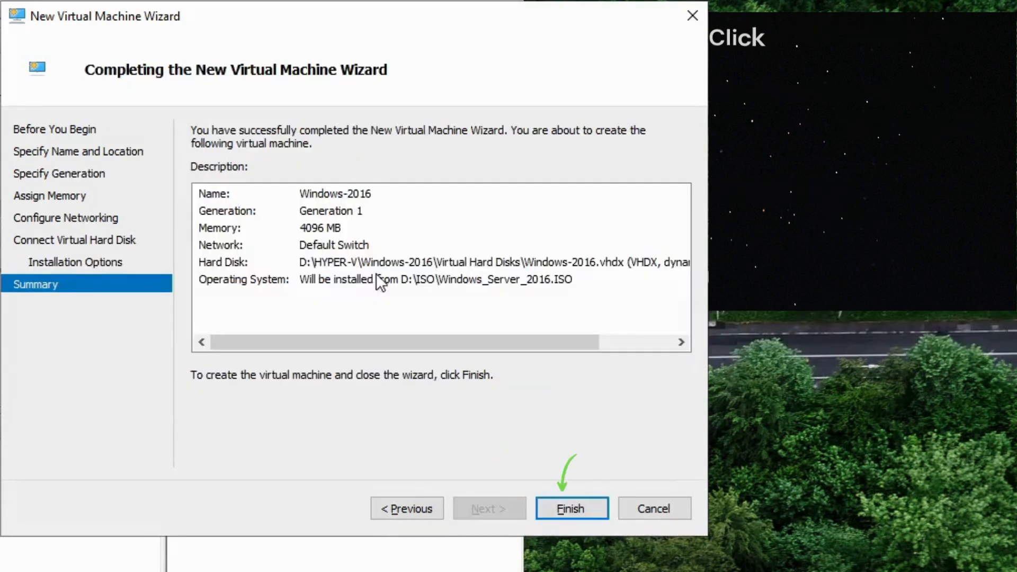
left_click(570, 504)
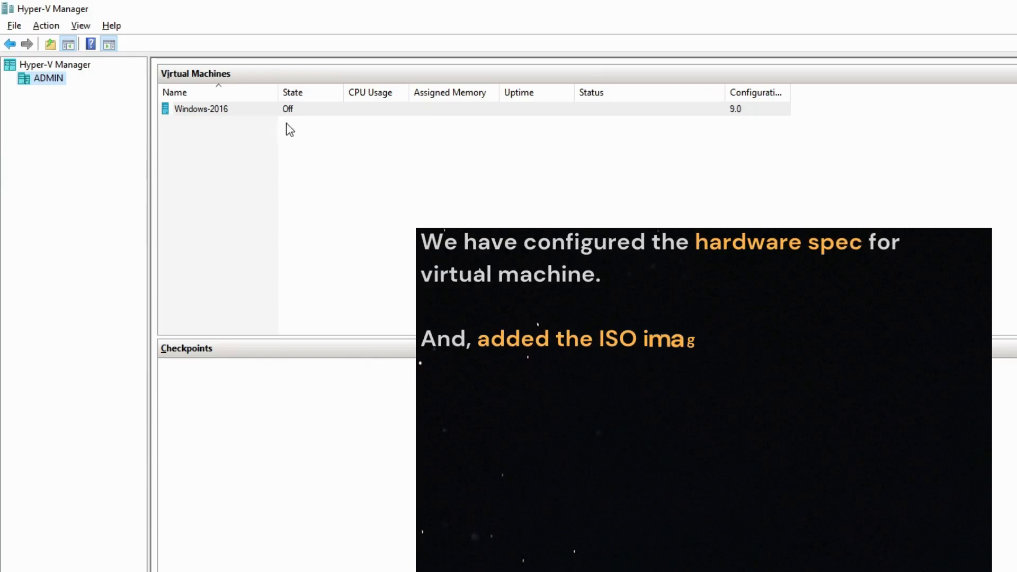
Start the Windows-2016 virtual machine and connect to its console.
left_click(290, 111)
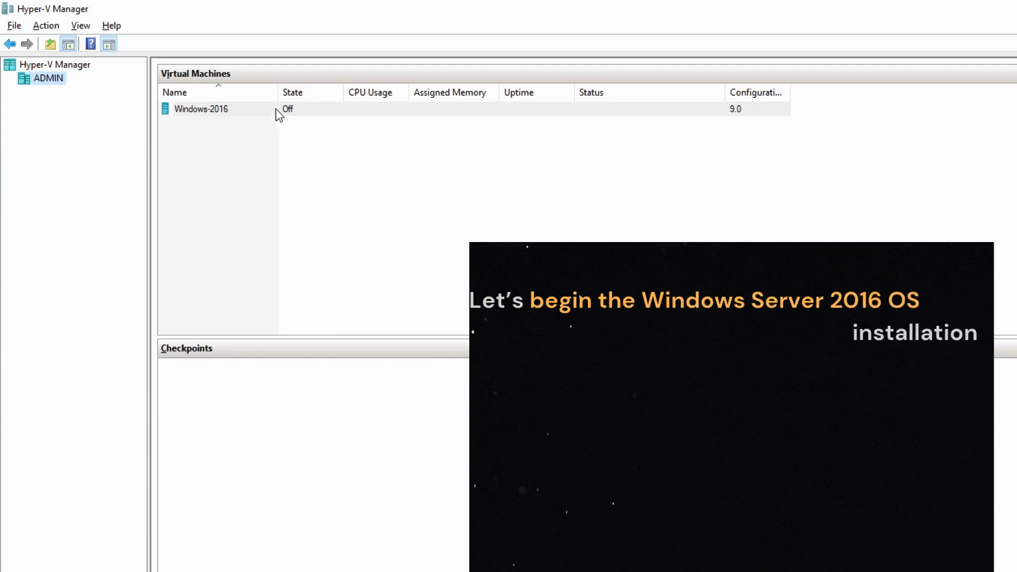
left_click(303, 108)
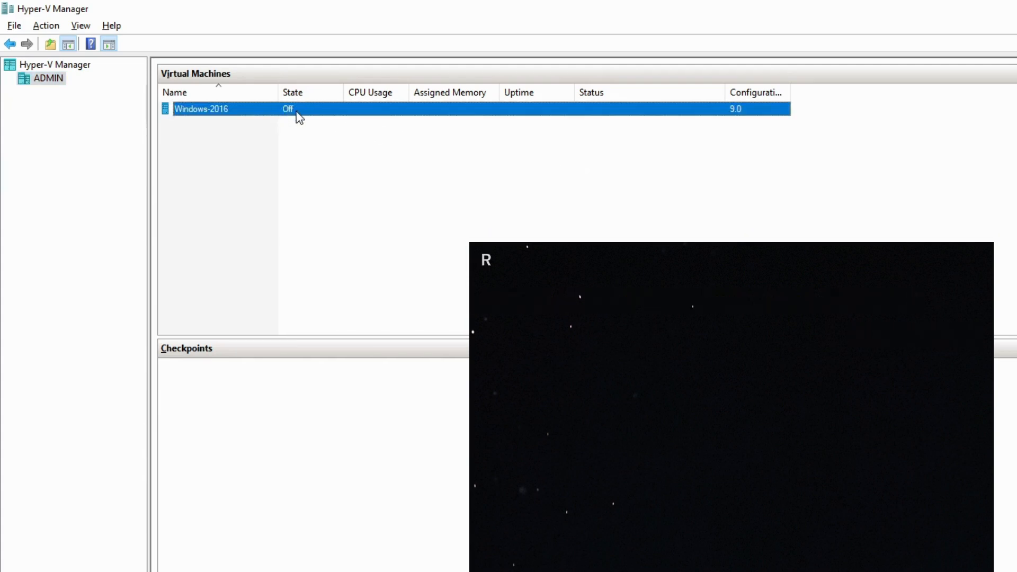
right_click(297, 112)
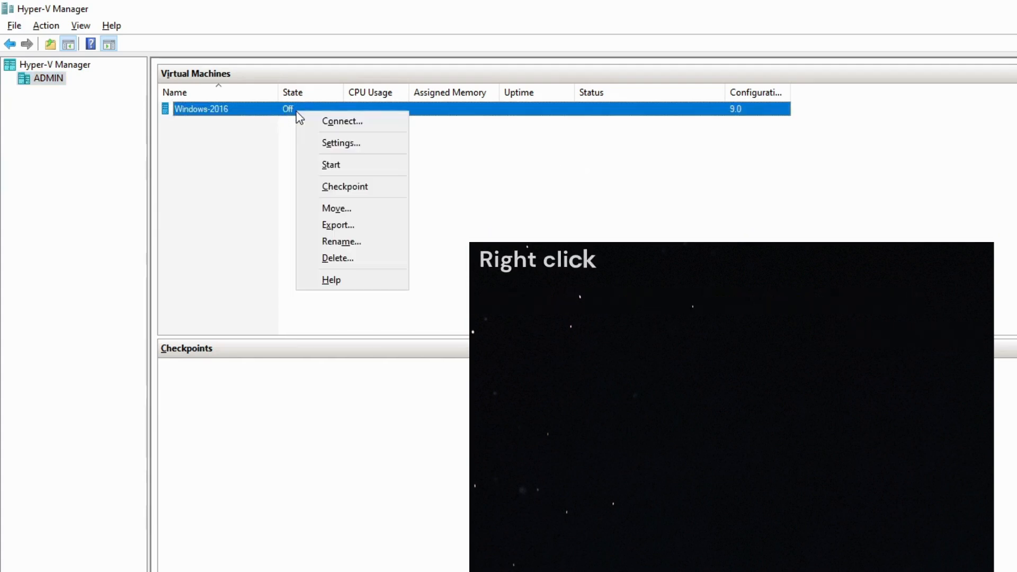
left_click(338, 166)
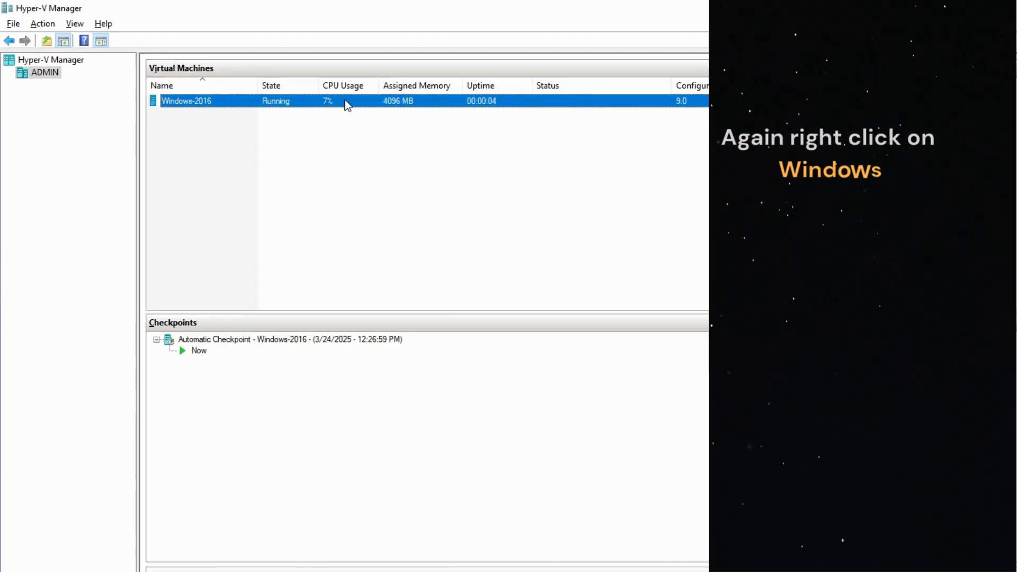
right_click(349, 102)
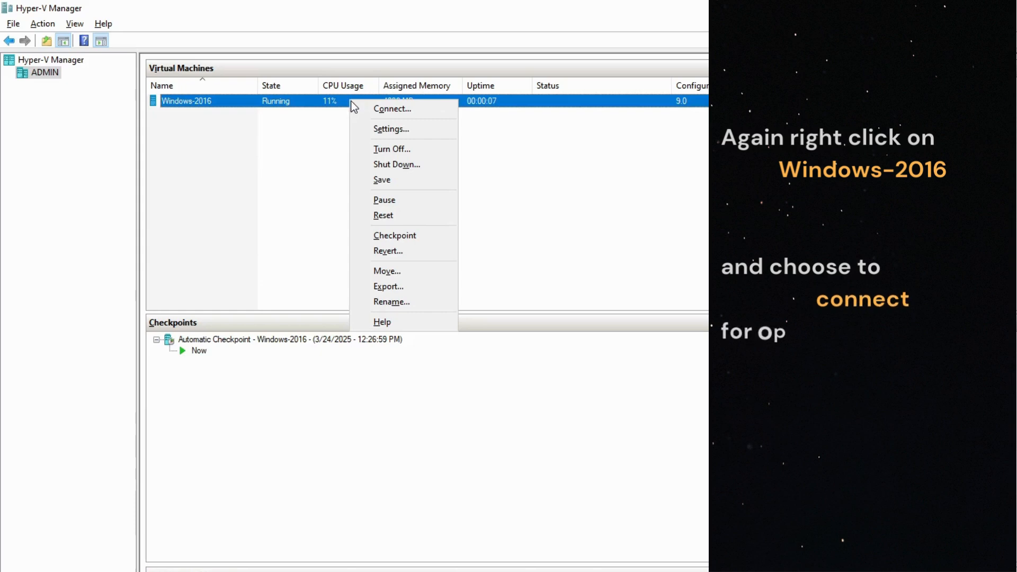
left_click(391, 109)
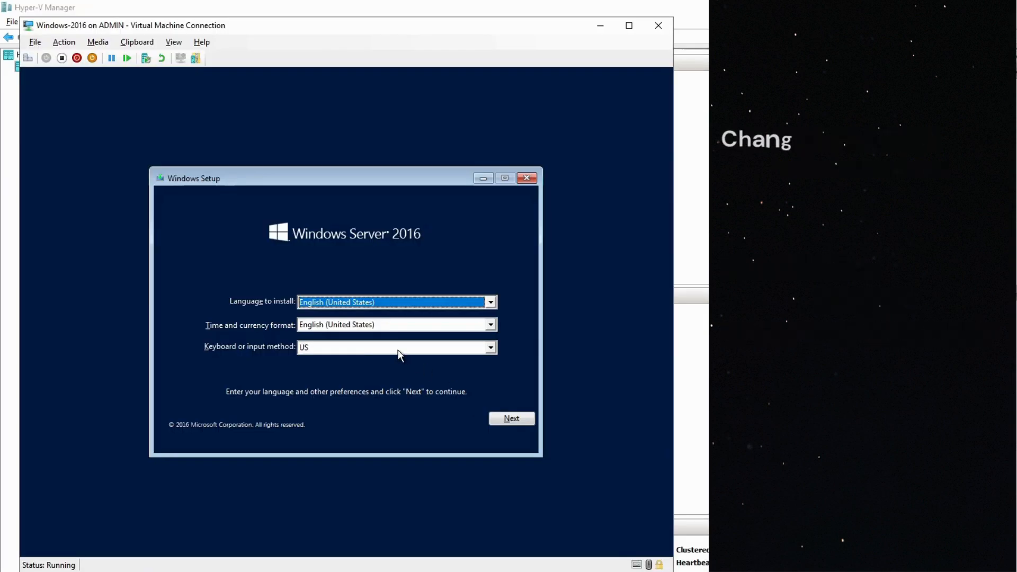
Set the time and currency format to English (India) in Windows Setup and start the Windows Server 2016 installation.
left_click(373, 325)
scroll(370, 344, "up", 2)
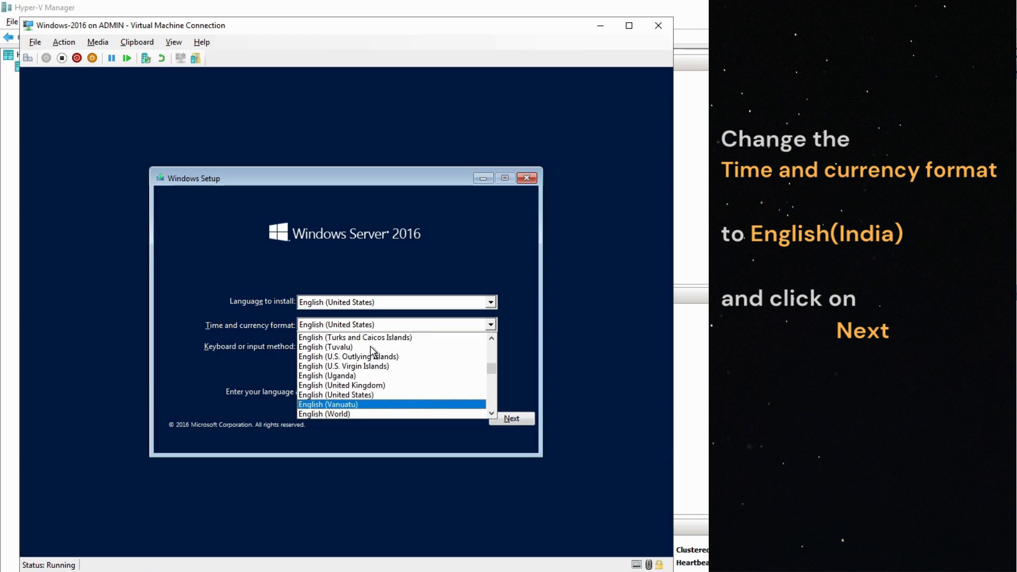
scroll(370, 345, "up", 20)
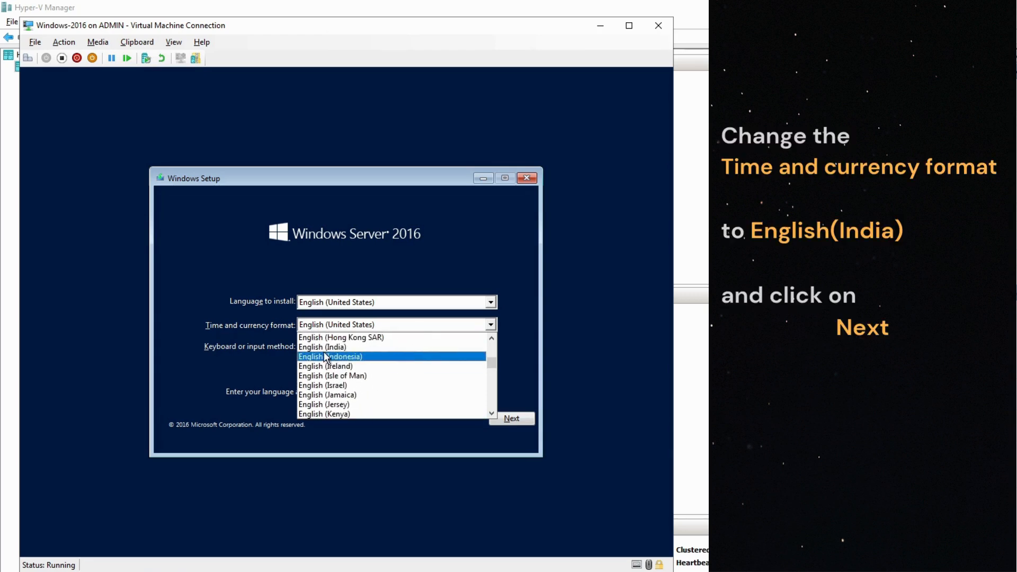
left_click(338, 347)
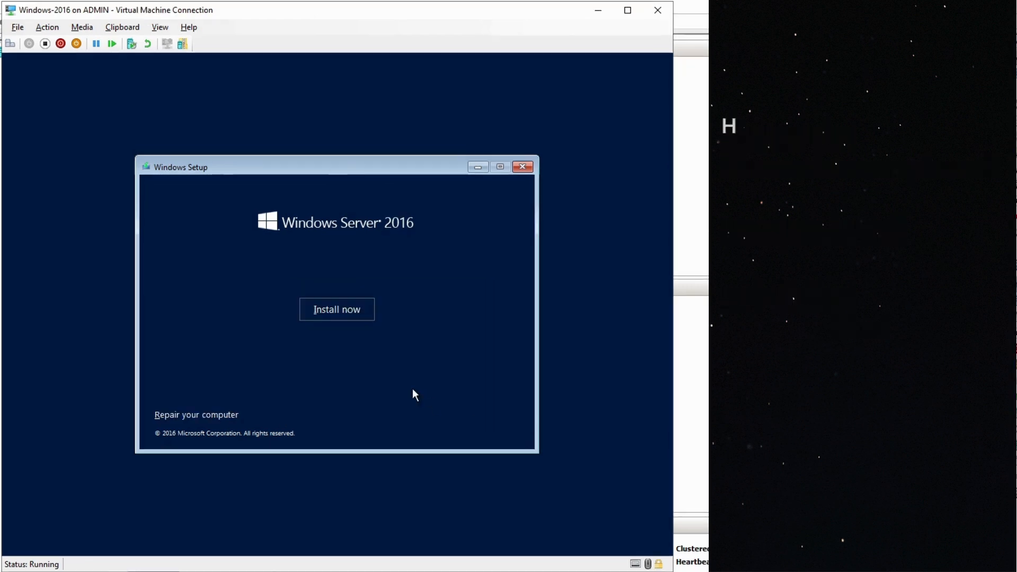
left_click(340, 313)
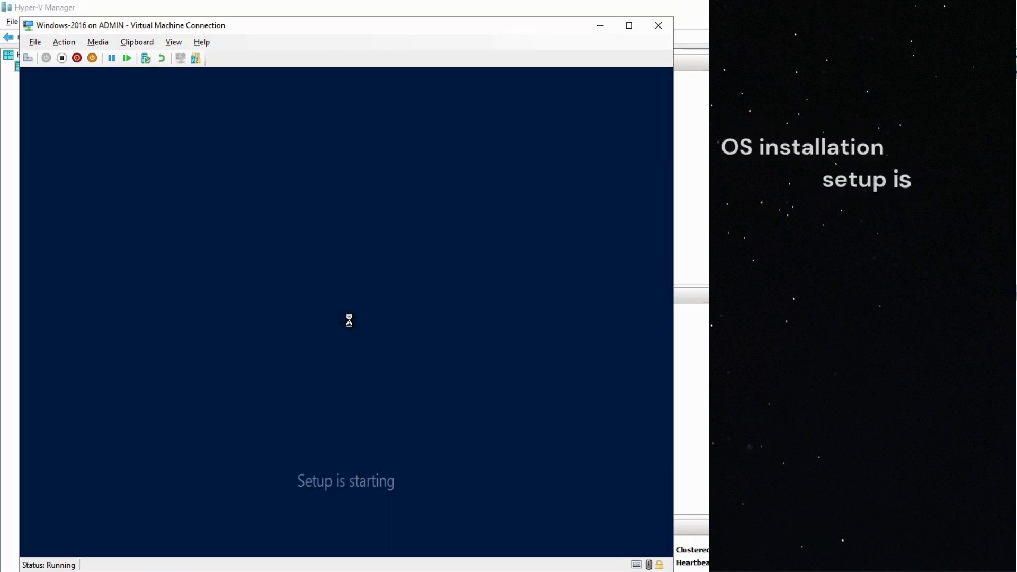
Select Windows Server 2016 Standard Evaluation (Desktop Experience) as the operating system to install and continue.
left_click(269, 222)
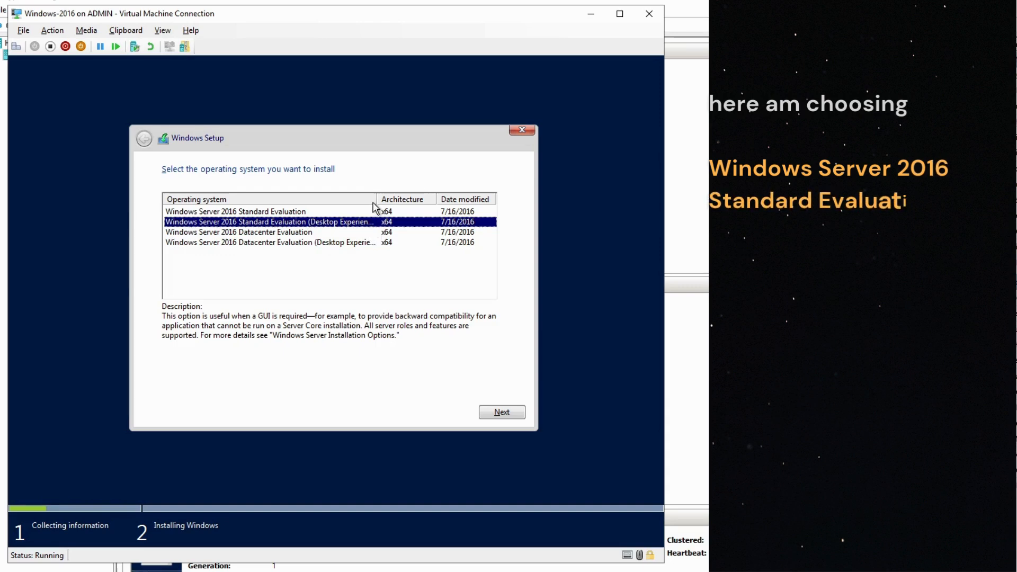
left_click_drag(376, 198, 428, 198)
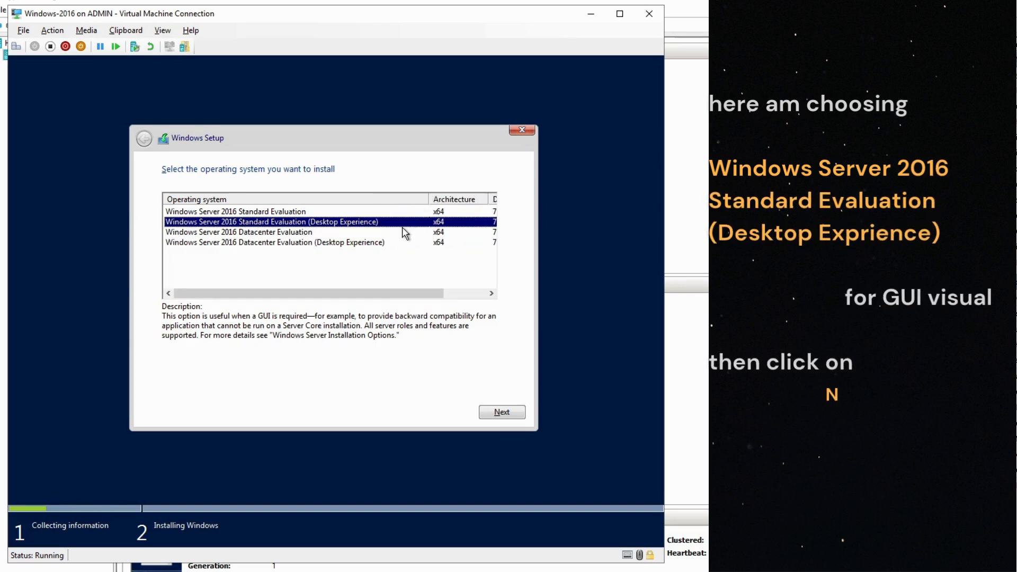
left_click(496, 411)
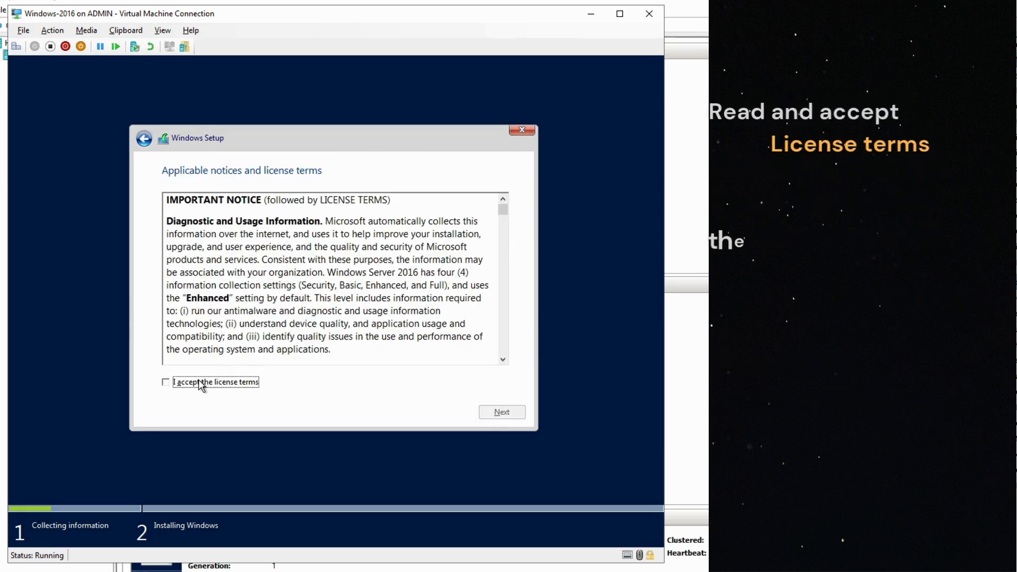
Accept the license terms and choose the Custom: Install Windows only (advanced) installation type.
left_click(201, 385)
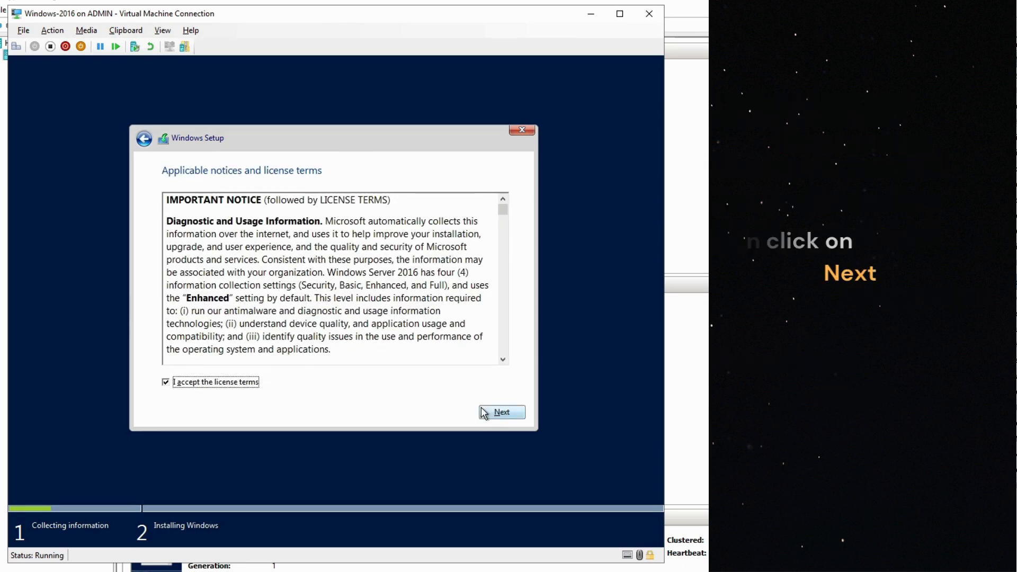
left_click(502, 412)
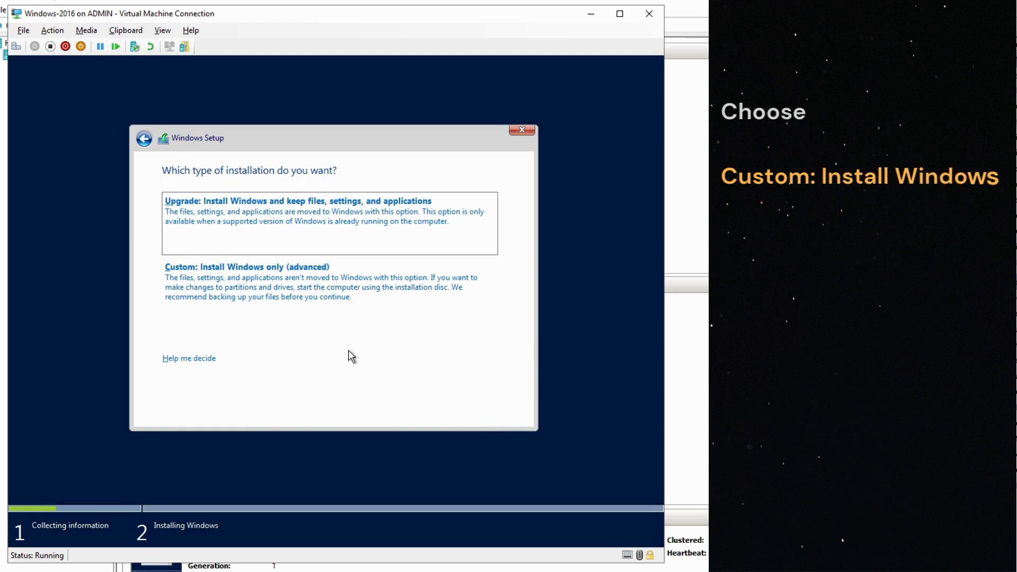
left_click(291, 296)
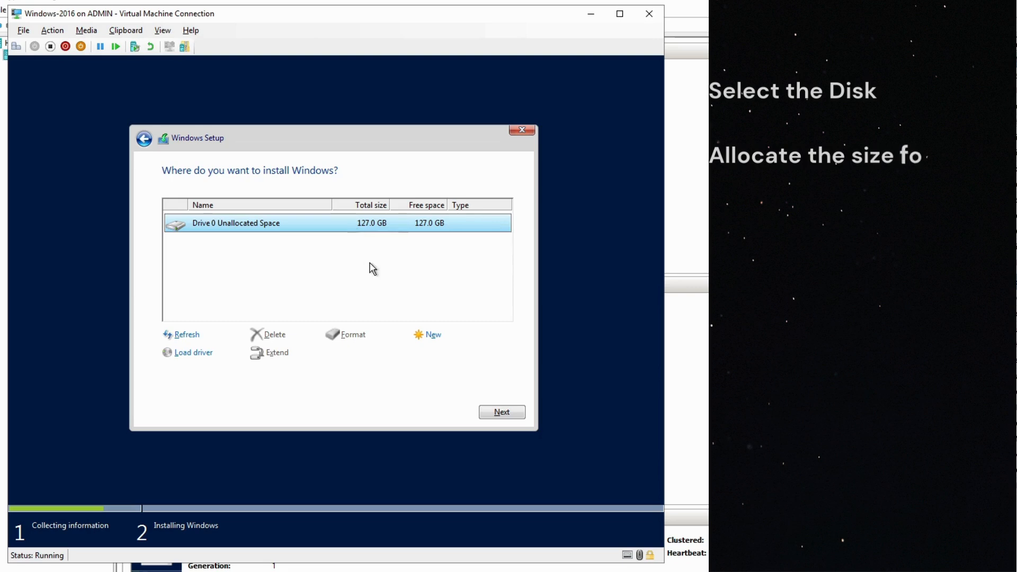
Create a 130048 MB partition in Drive 0's unallocated space and start installing Windows on the primary partition.
left_click(435, 338)
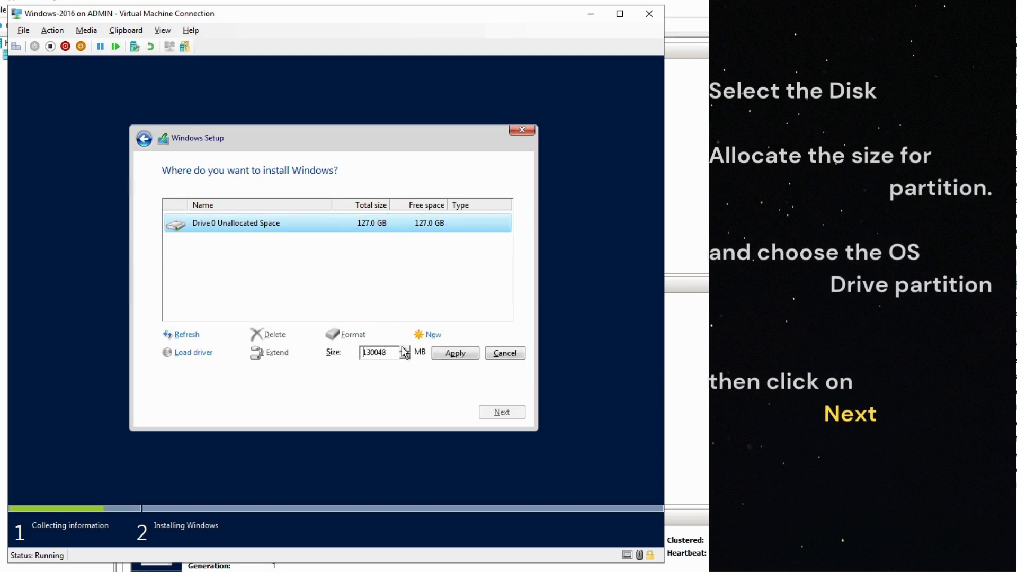
left_click(452, 355)
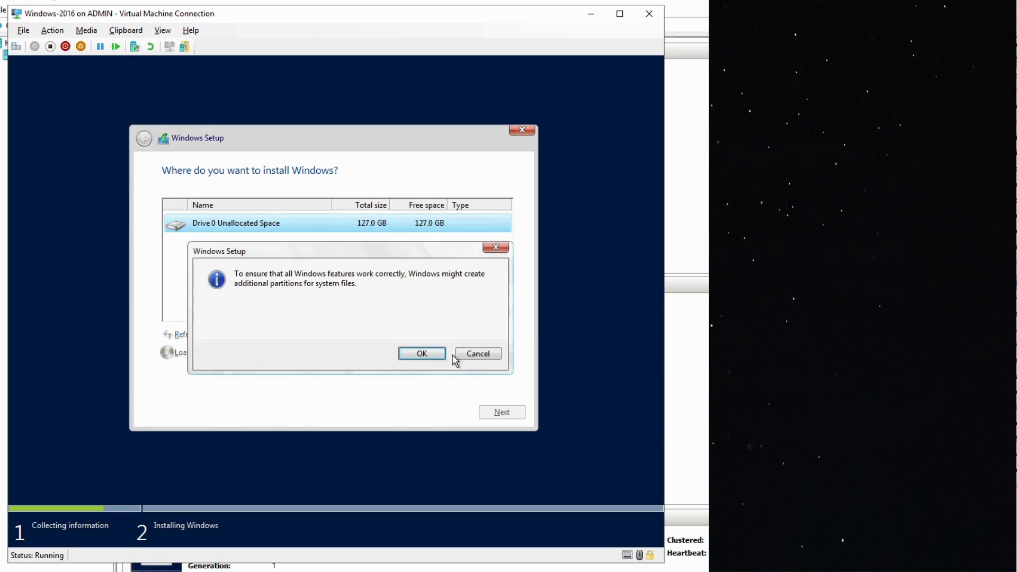
left_click(419, 354)
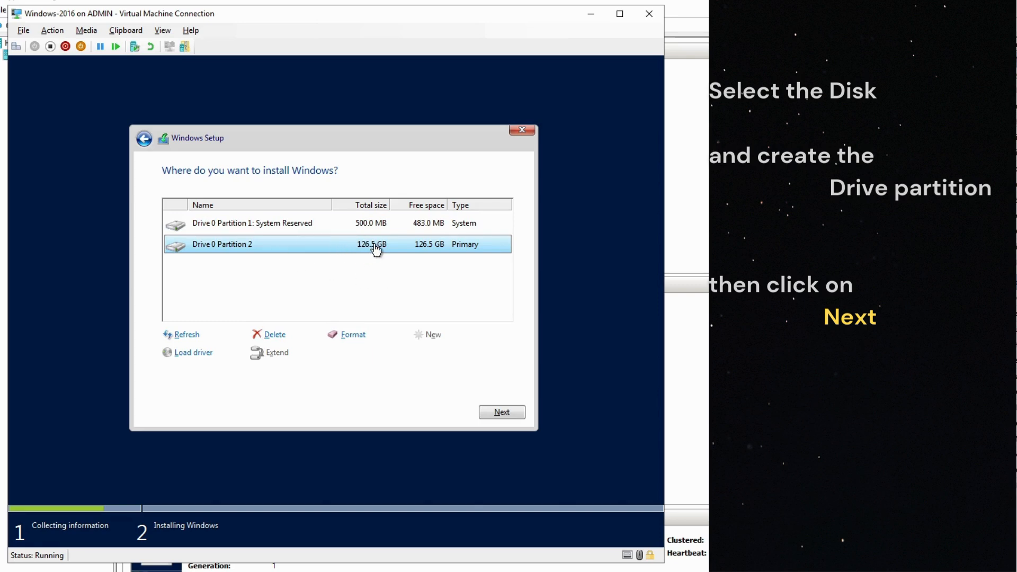
left_click(498, 408)
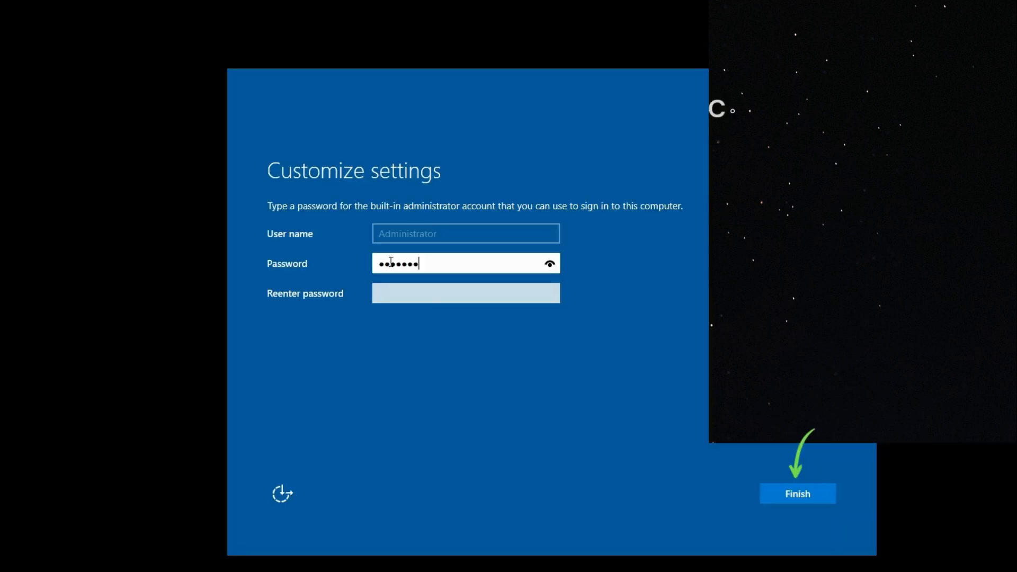
Enter and re-enter the password for the built-in Administrator account and finish customizing the settings.
key("Tab")
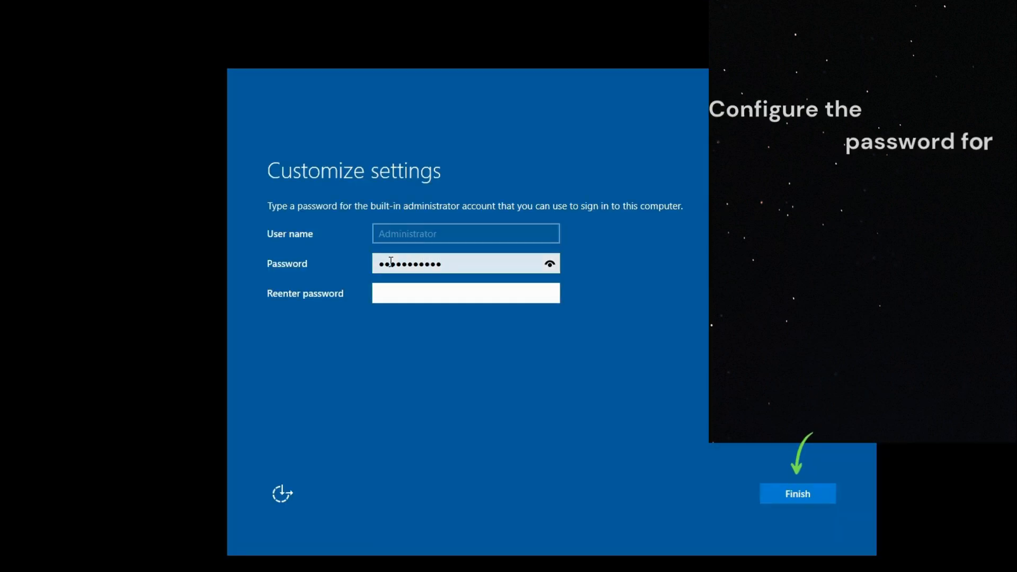
type("••••••••")
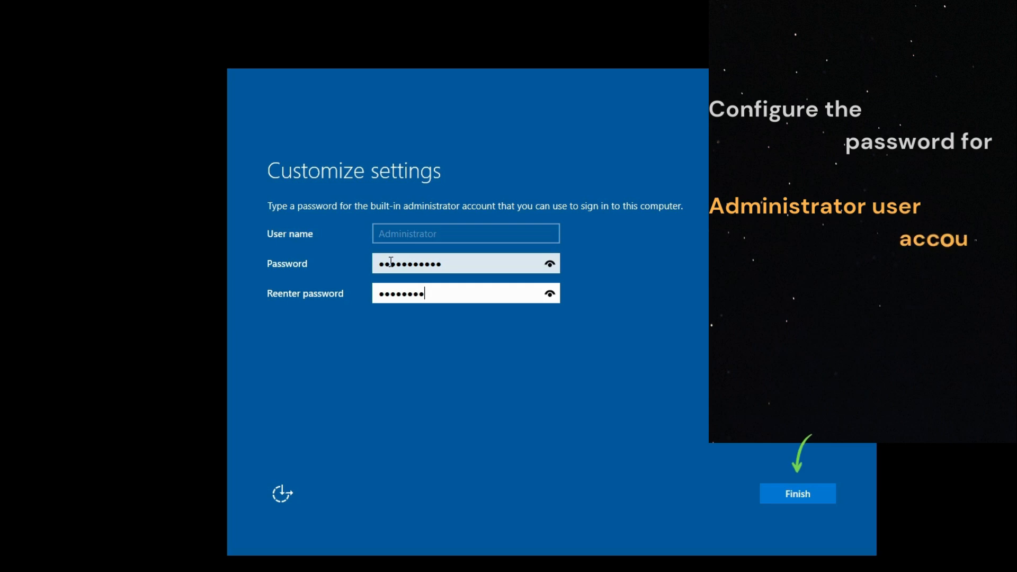
type("••••")
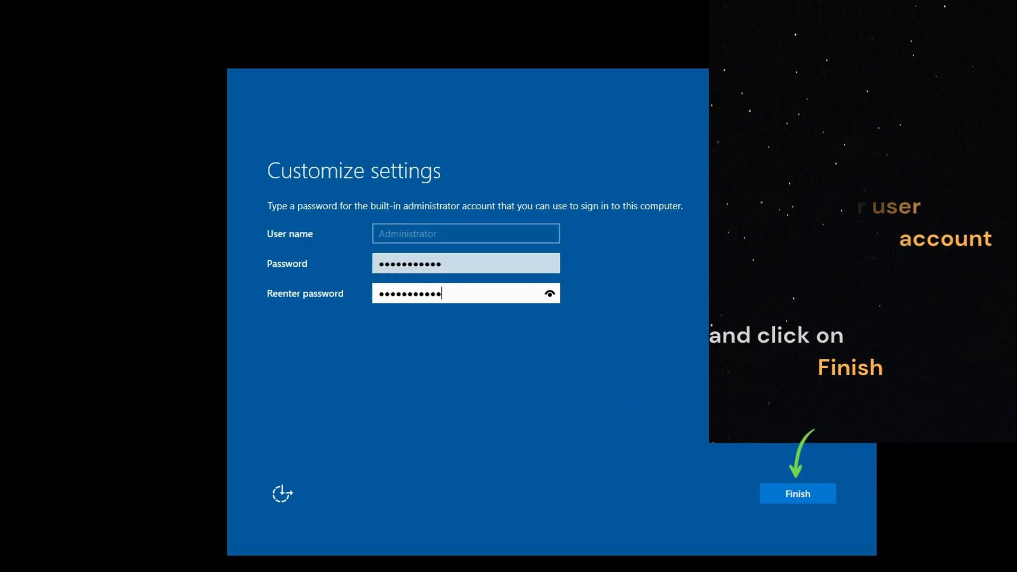
left_click(783, 481)
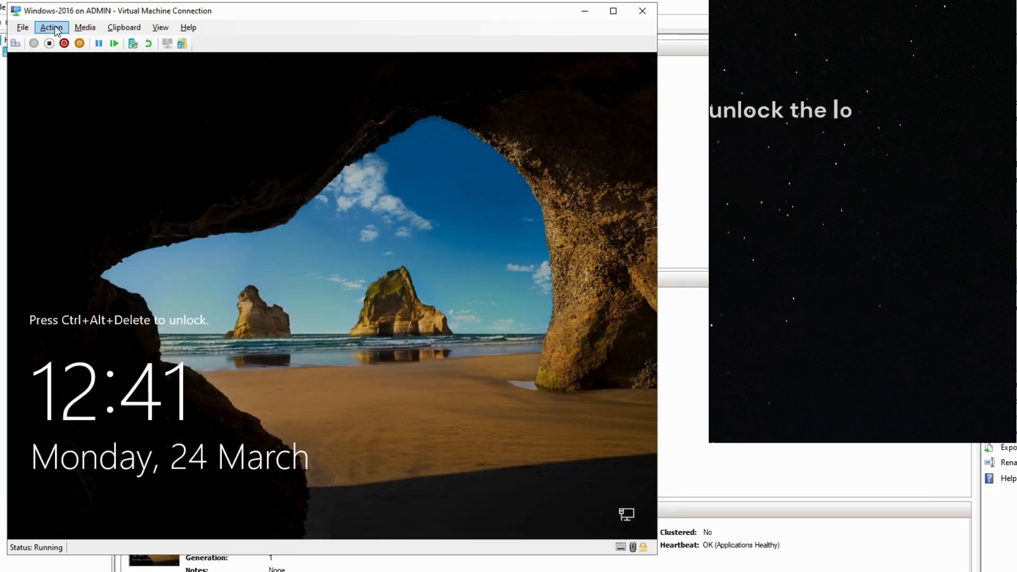
Unlock the virtual machine's logon screen and sign in to the Administrator account with its password.
left_click(66, 28)
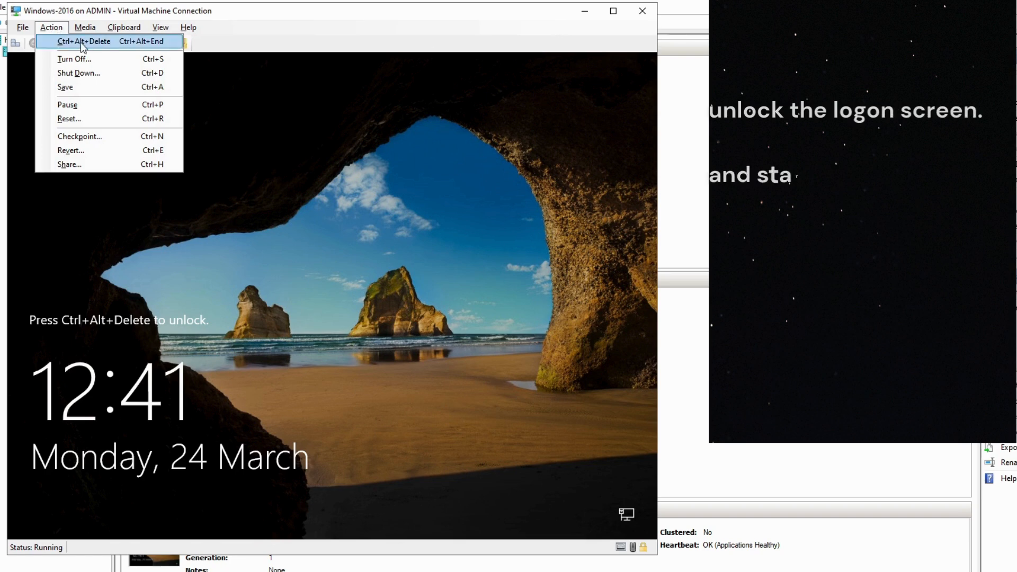
left_click(59, 41)
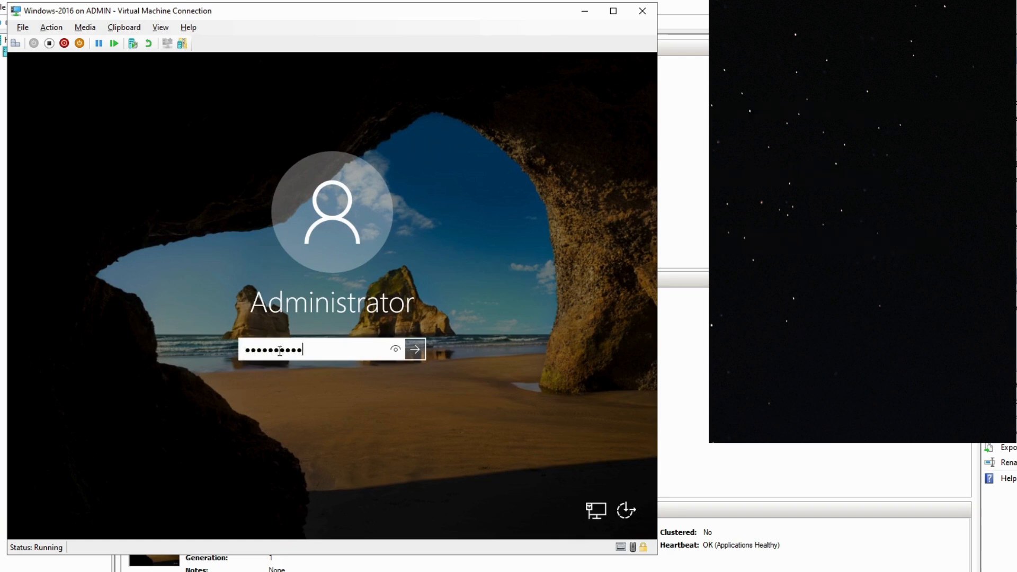
key("Return")
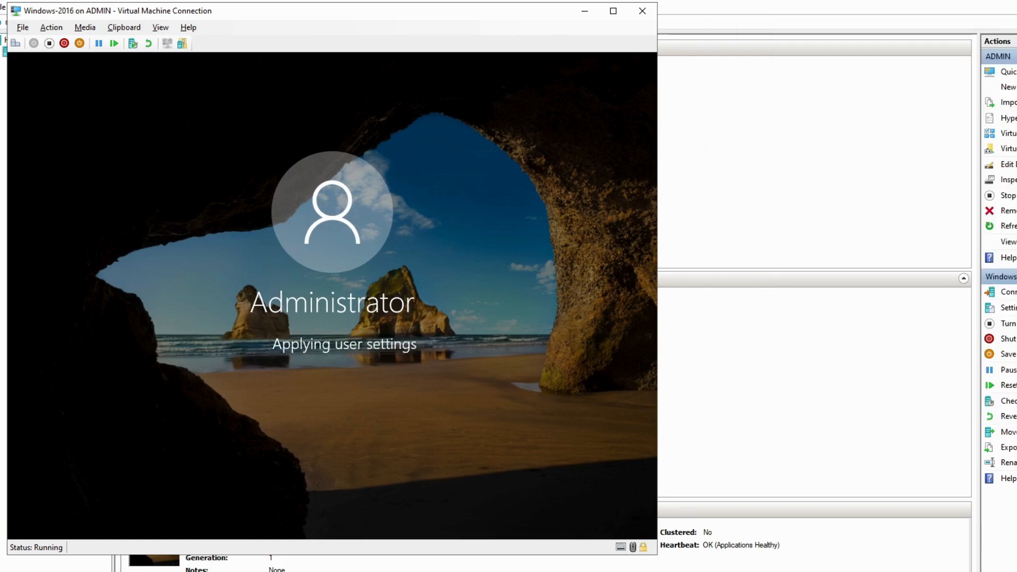